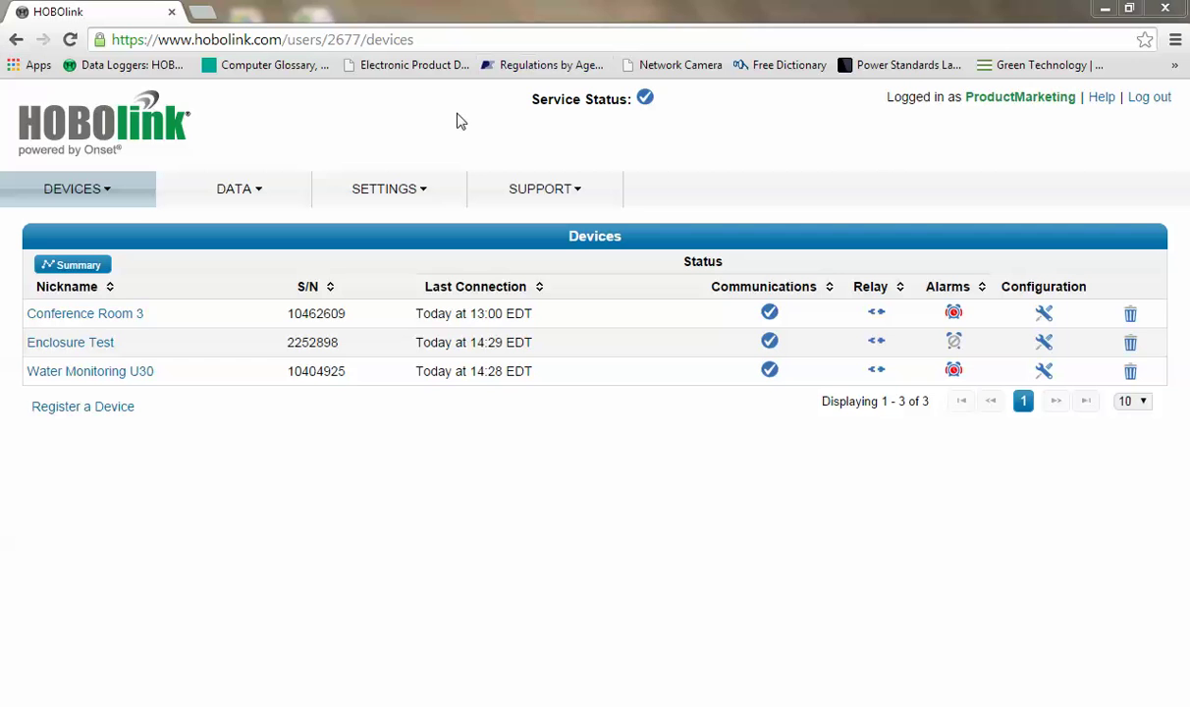
Go to SETTINGS > Export and leave the Default File Format as Text (.csv).
{"action": "left_click", "coordinate": [424, 191]}
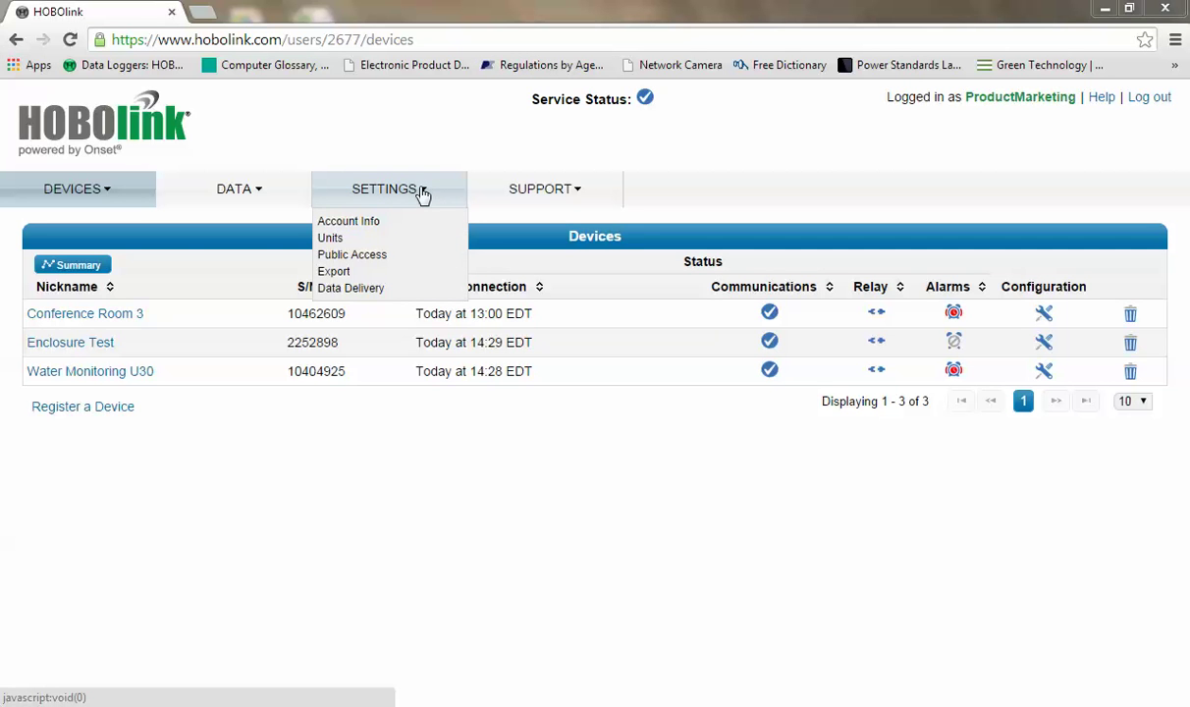
{"action": "left_click", "coordinate": [430, 192]}
{"action": "left_click", "coordinate": [332, 272]}
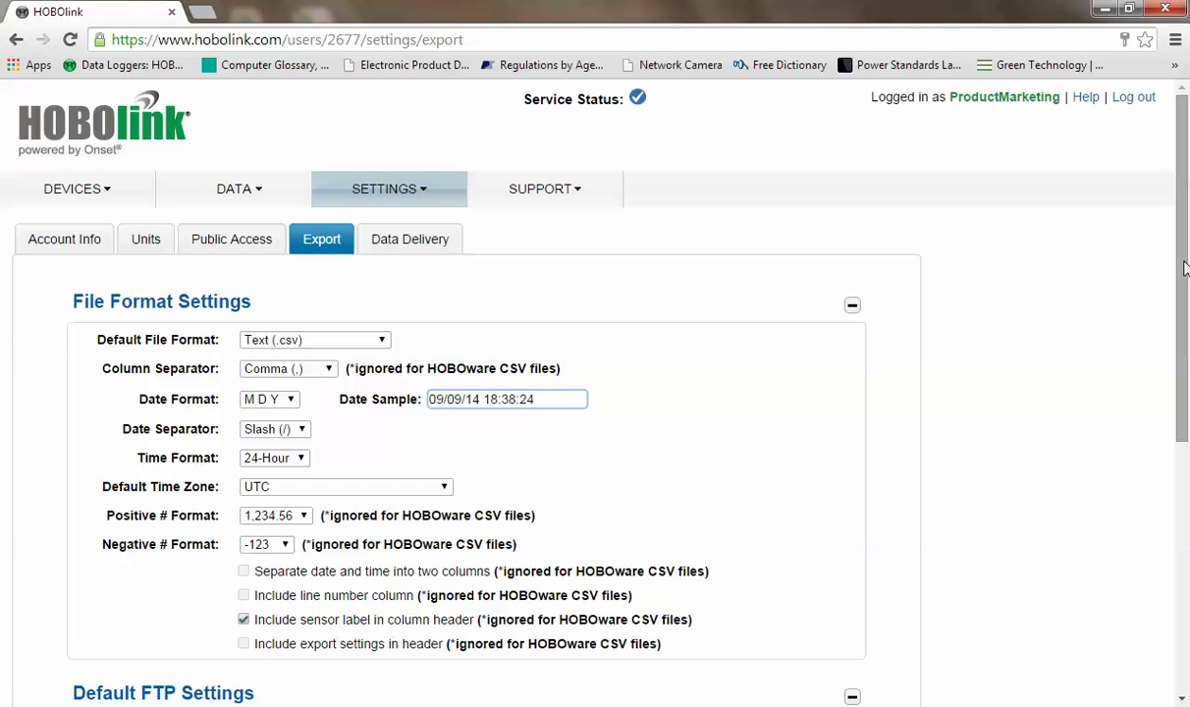
{"action": "left_click_drag", "start_coordinate": [1185, 267], "coordinate": [1179, 313]}
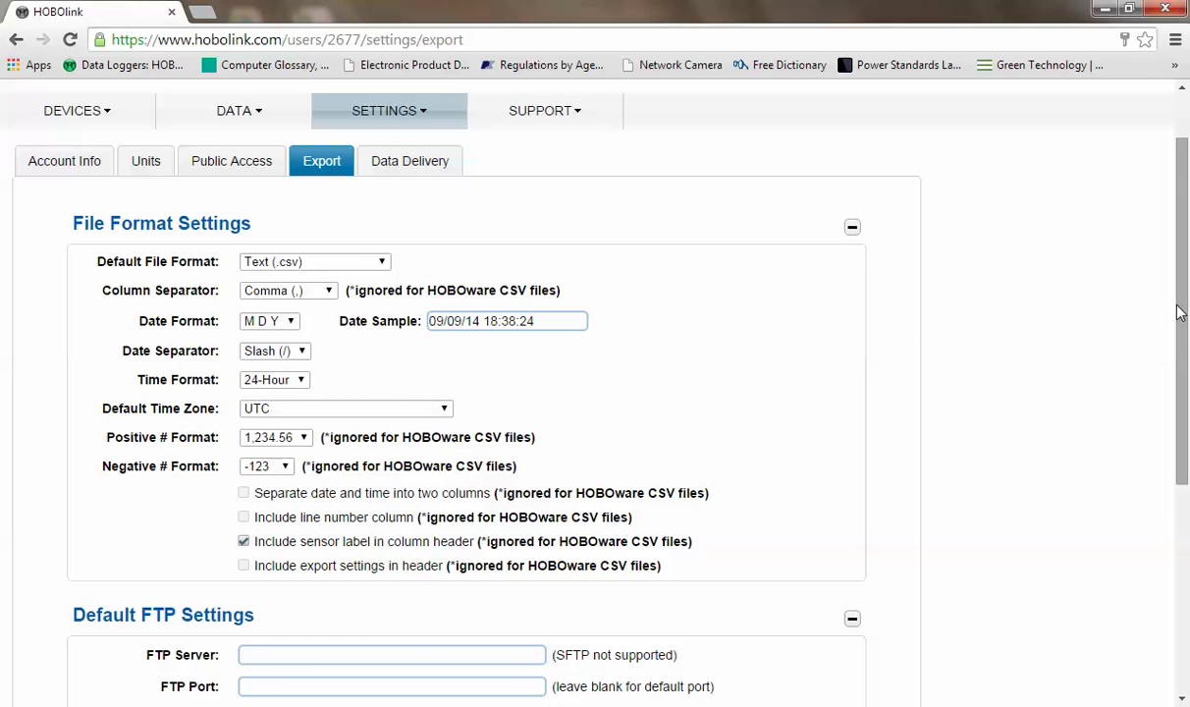
{"action": "left_click", "coordinate": [383, 264]}
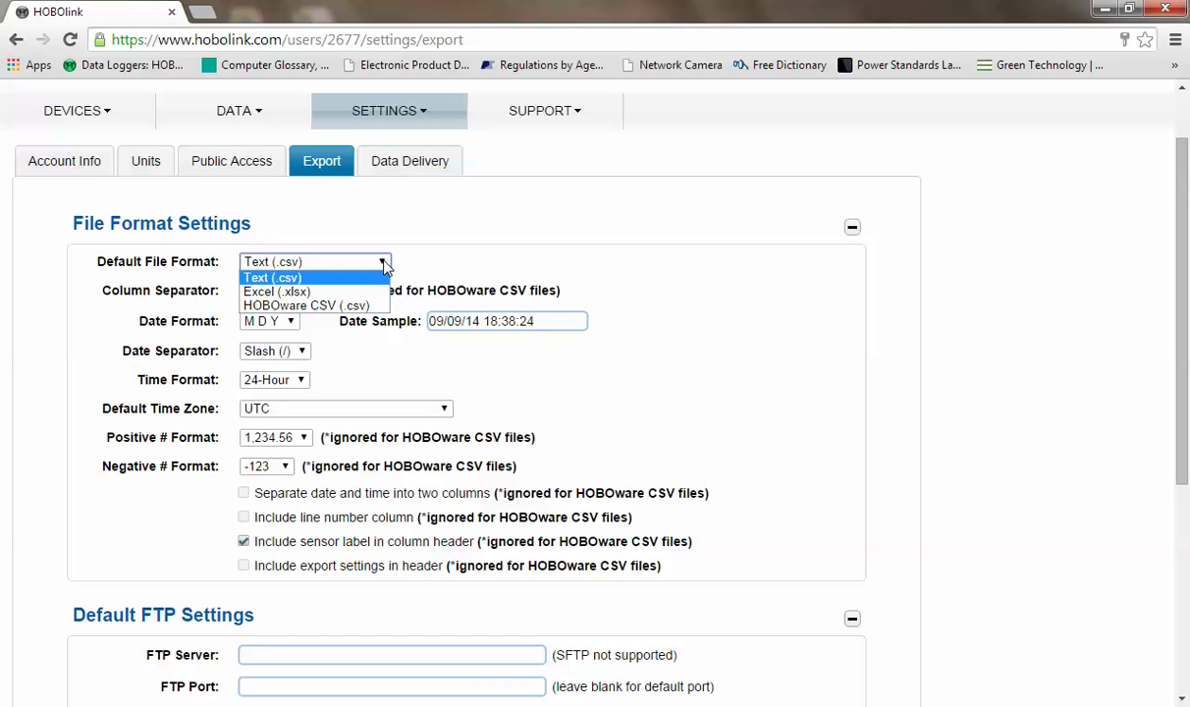
{"action": "left_click", "coordinate": [470, 242]}
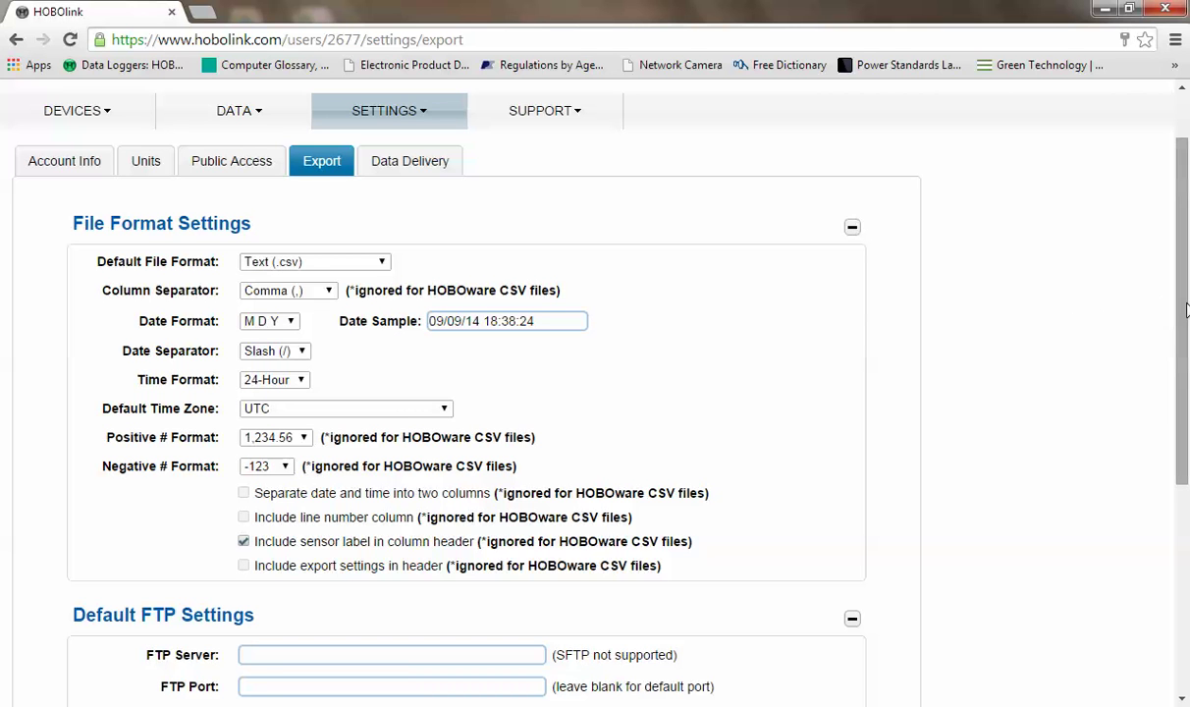
{"action": "scroll", "coordinate": [1183, 310], "scroll_direction": "down", "scroll_amount": 1}
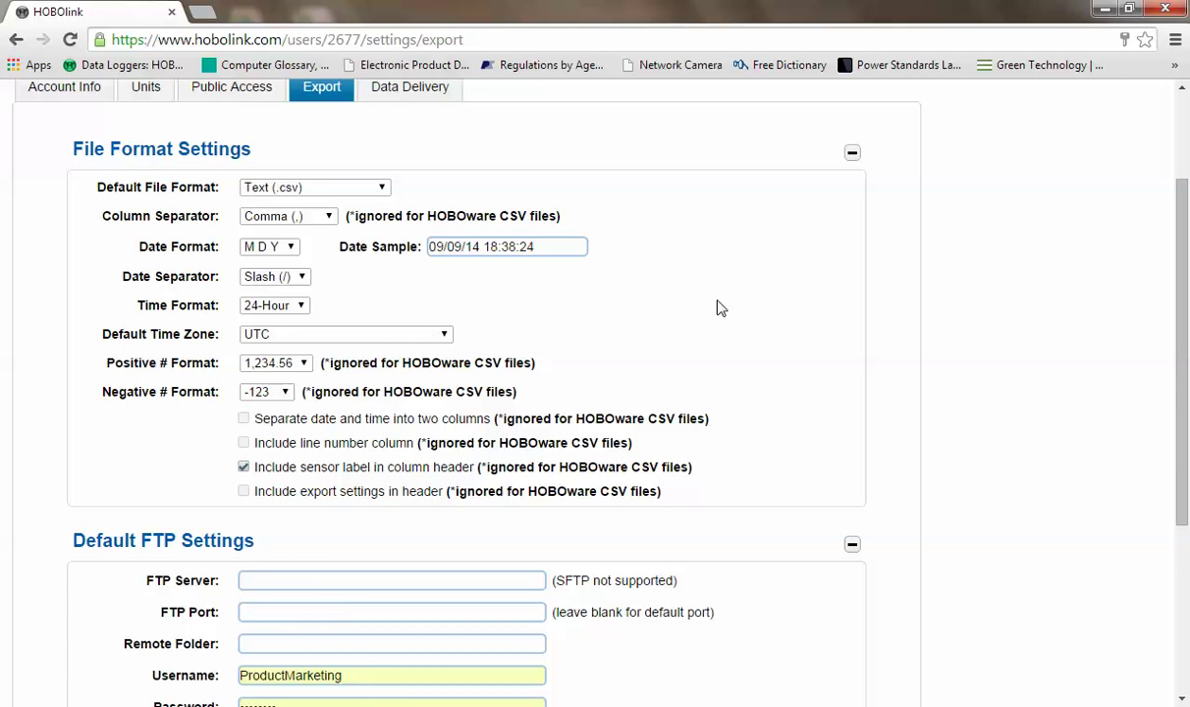
{"action": "left_click_drag", "start_coordinate": [1183, 302], "coordinate": [1183, 517]}
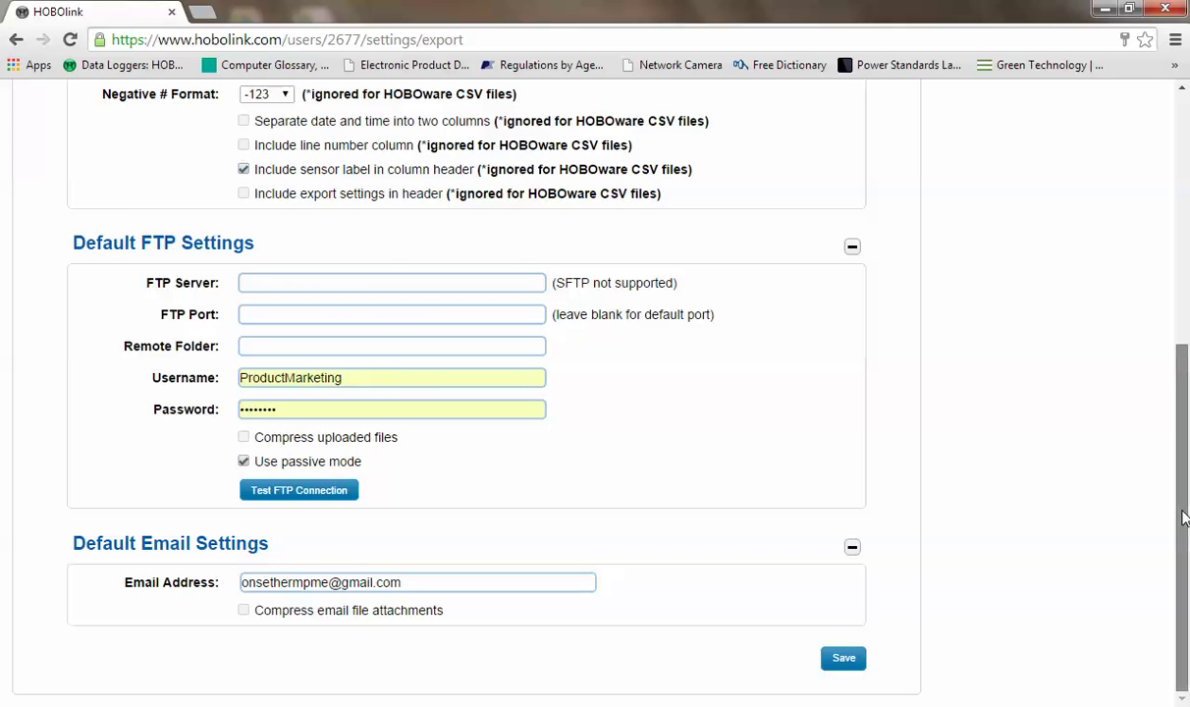
{"action": "left_click_drag", "start_coordinate": [1183, 517], "coordinate": [1159, 172]}
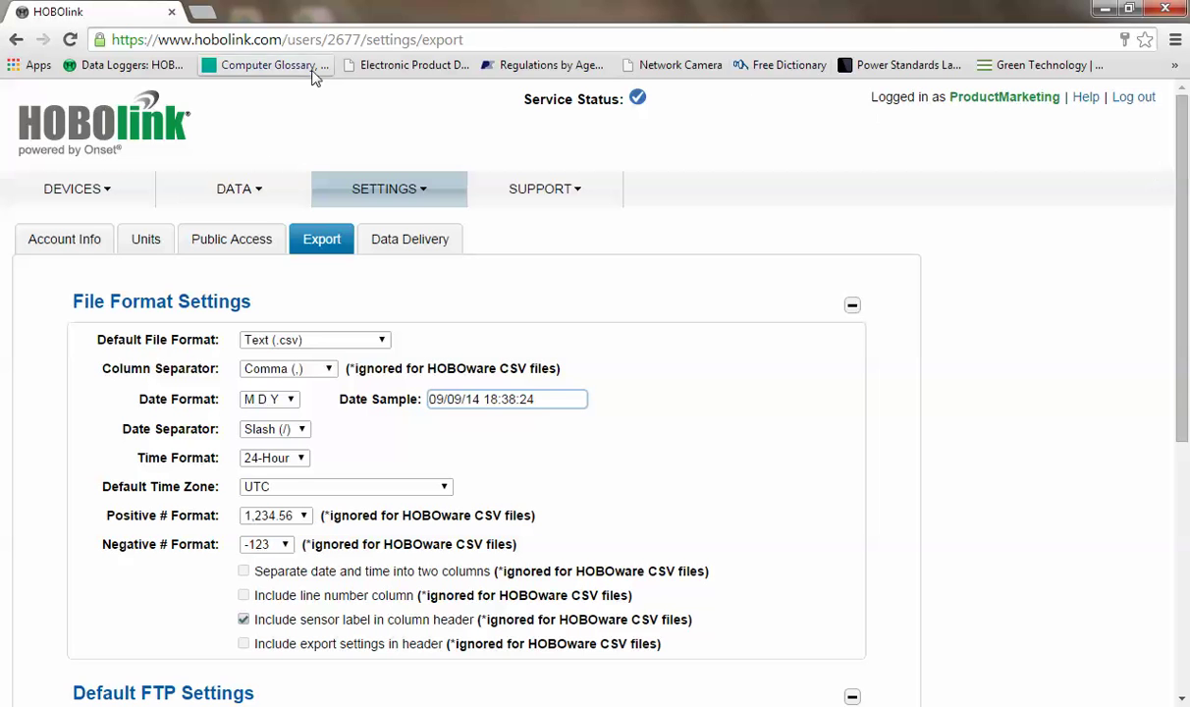
From DATA > Custom Data, start a new export with Create New Settings.
{"action": "left_click", "coordinate": [263, 193]}
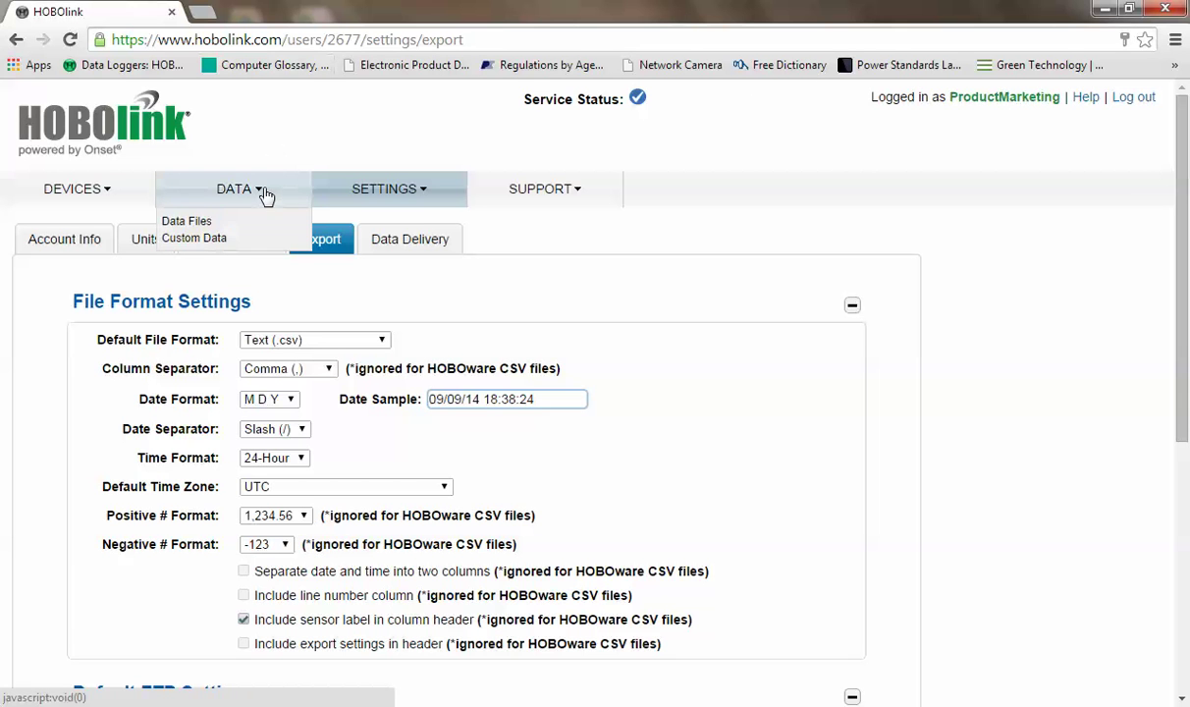
{"action": "left_click", "coordinate": [214, 240]}
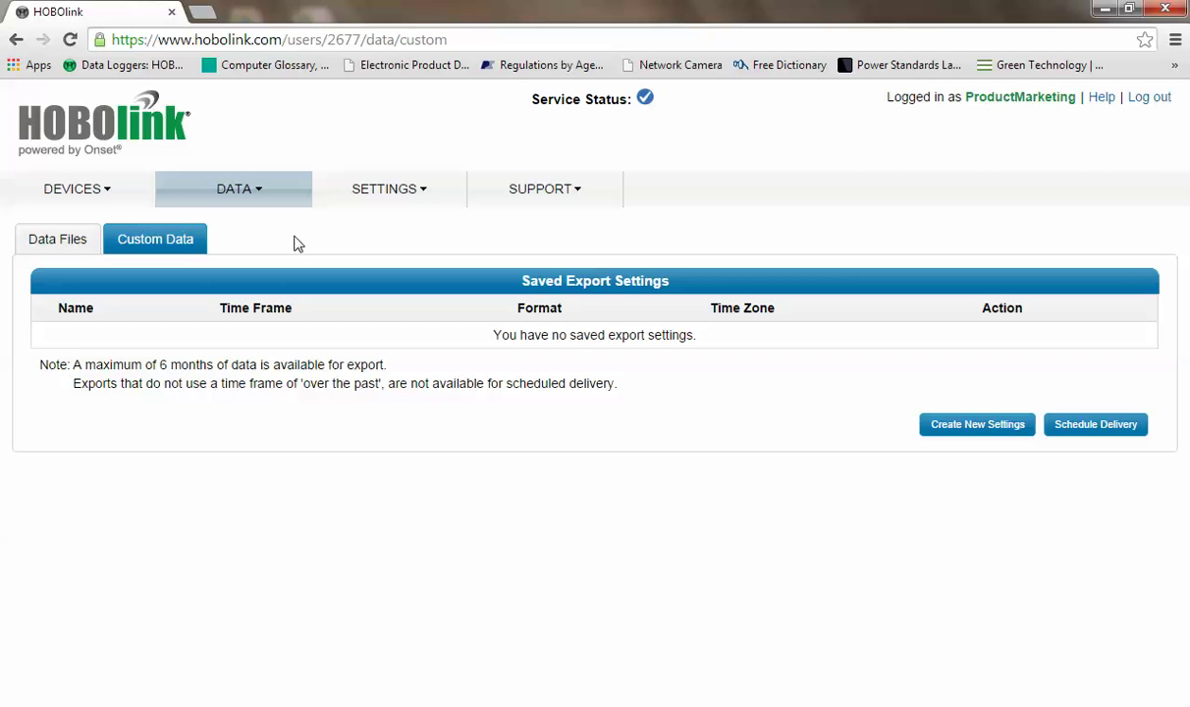
{"action": "left_click", "coordinate": [970, 433]}
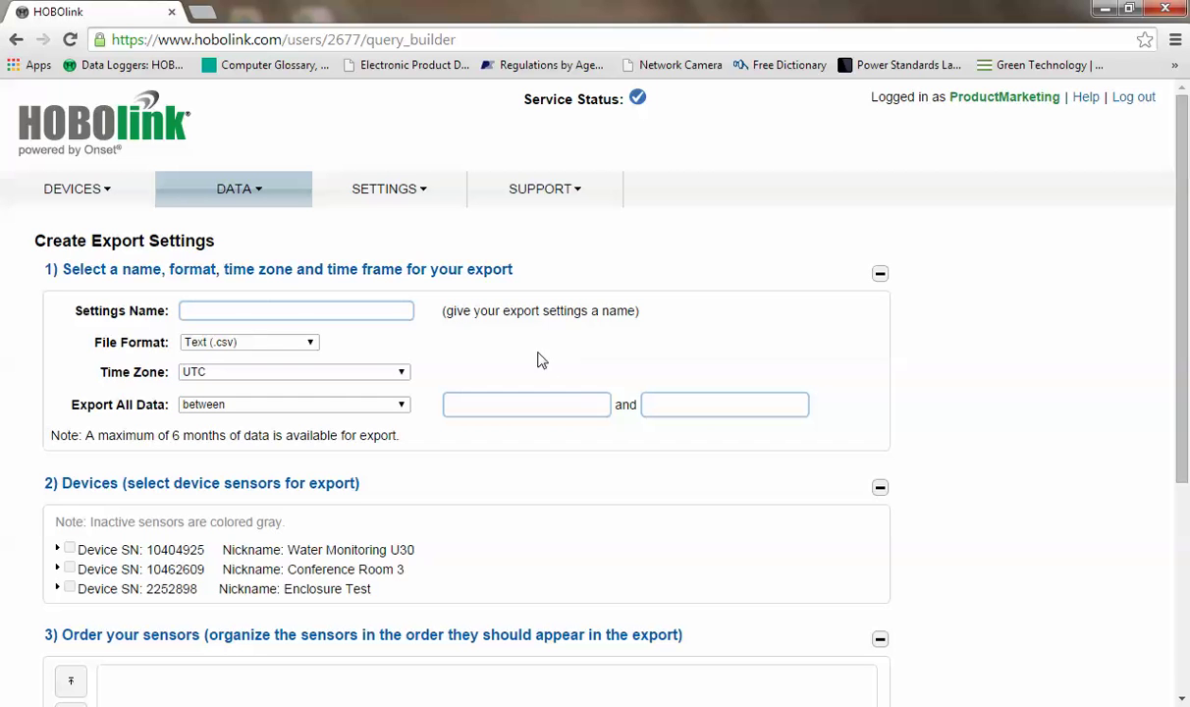
Name the export 'Sample Data Set' and set it to export all data over the past 1 days.
{"action": "left_click", "coordinate": [223, 312]}
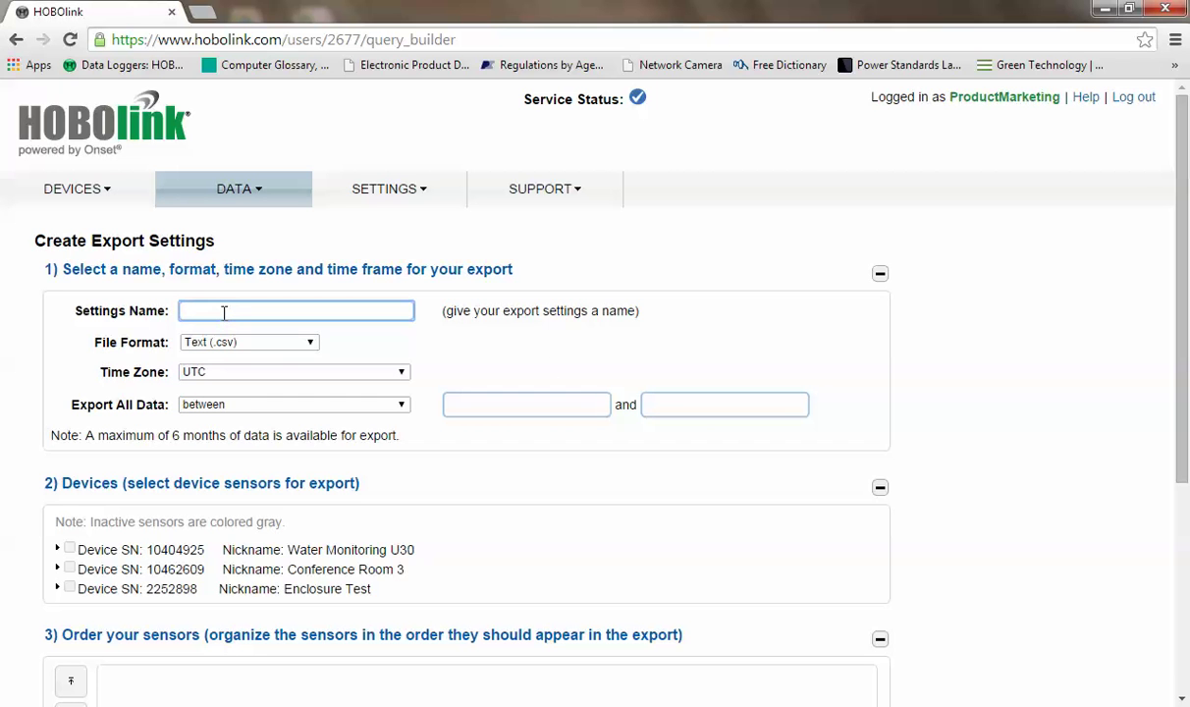
{"action": "type", "text": "s"}
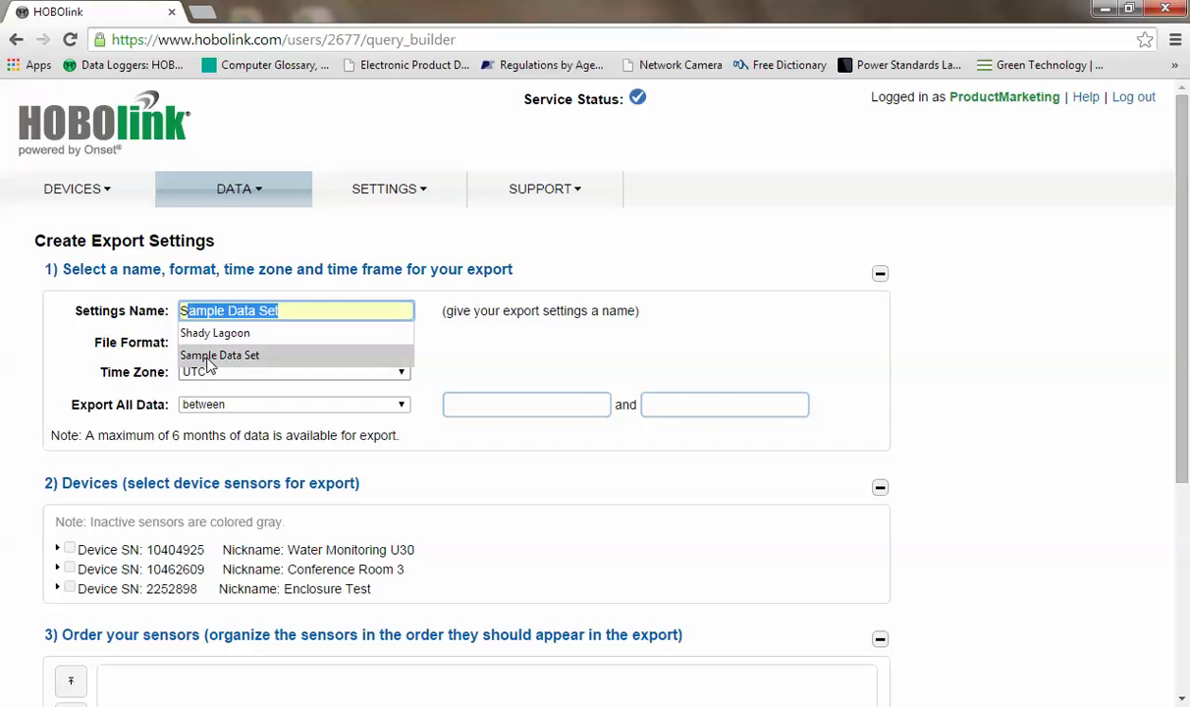
{"action": "left_click", "coordinate": [206, 355]}
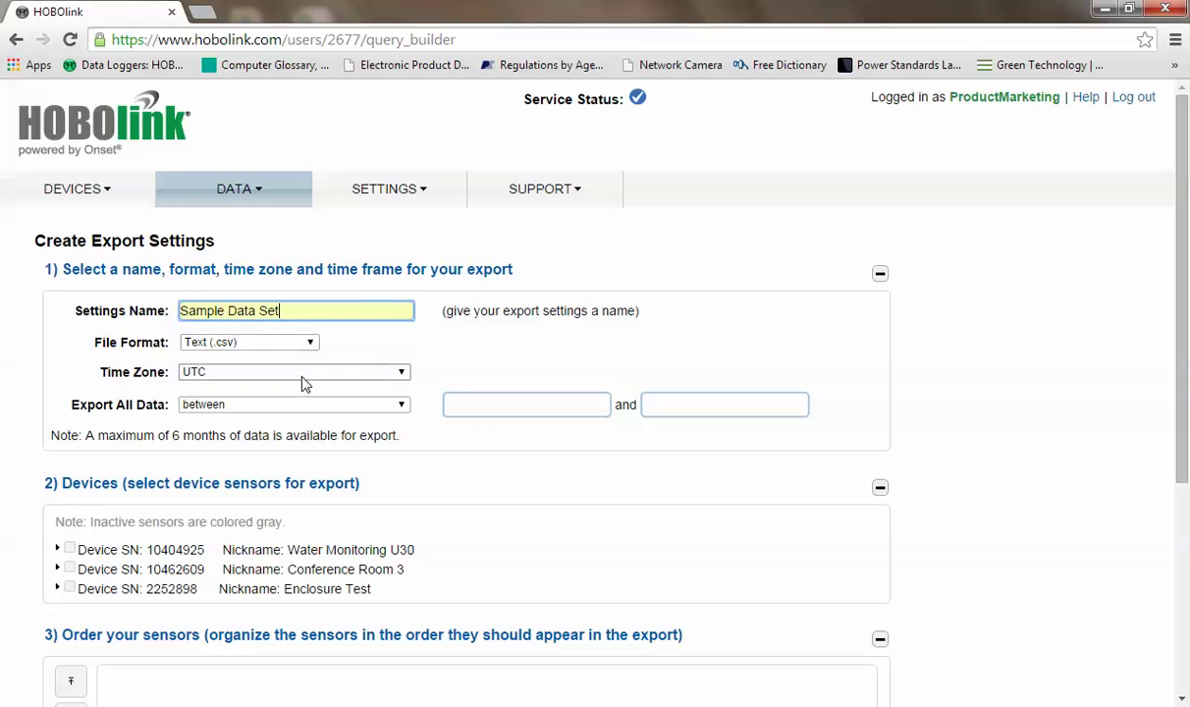
{"action": "left_click", "coordinate": [401, 407]}
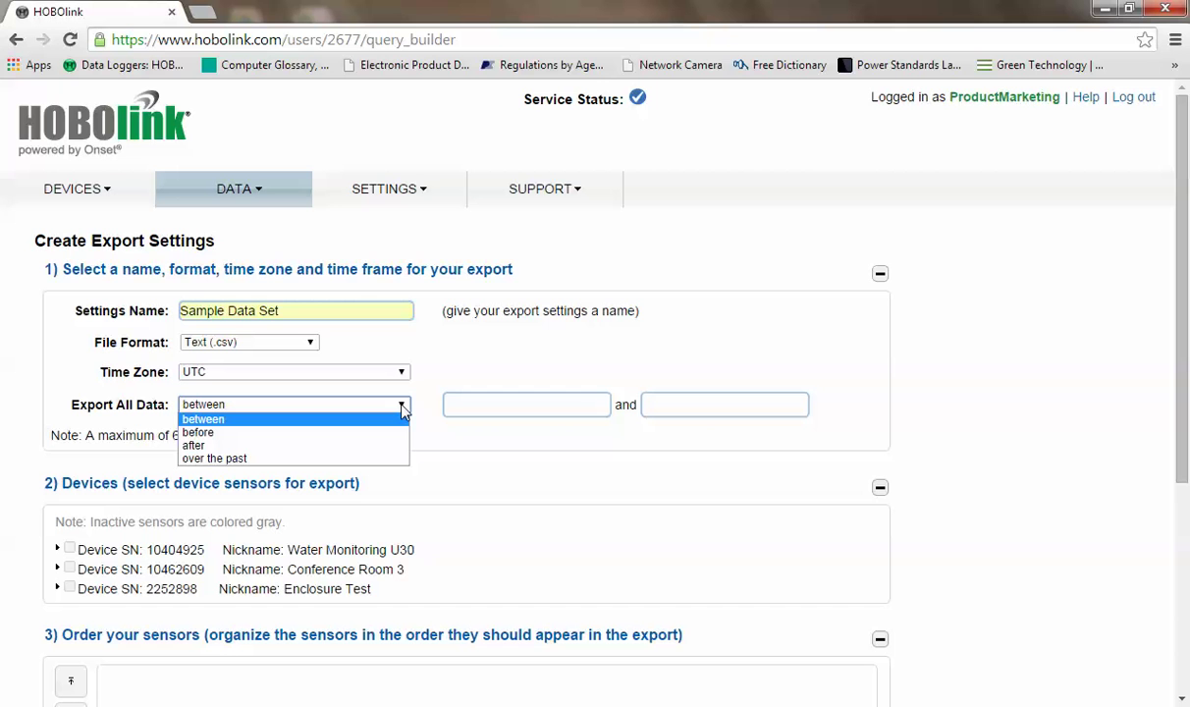
{"action": "left_click", "coordinate": [291, 458]}
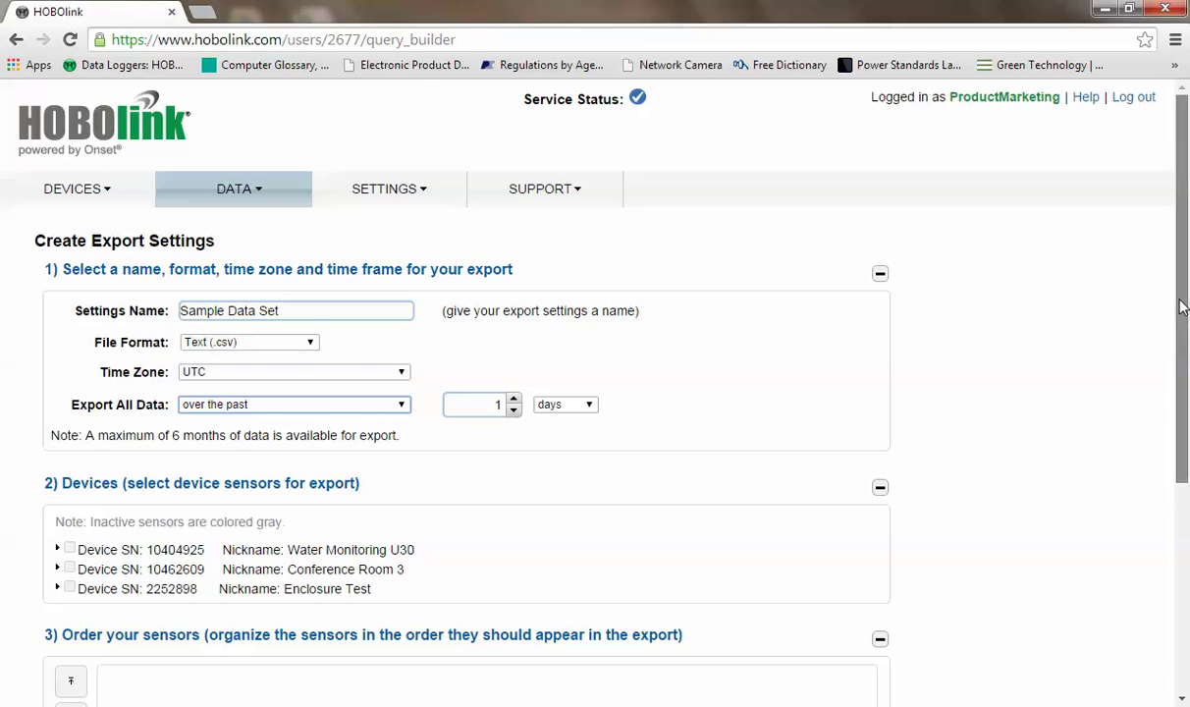
Select only the S-THB Temperature (air) and S-RGA Rainfall sensors under Water Monitoring U30 and Conference Room 3.
{"action": "left_click_drag", "start_coordinate": [1183, 307], "coordinate": [1182, 491]}
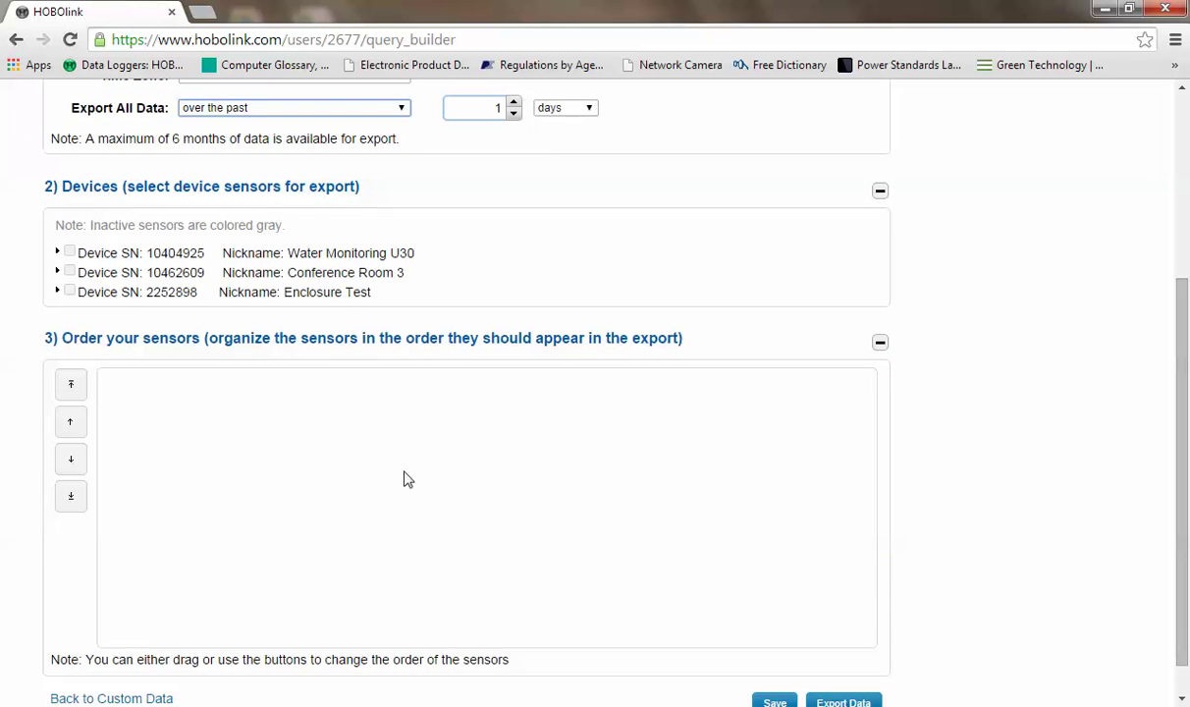
{"action": "left_click", "coordinate": [70, 252]}
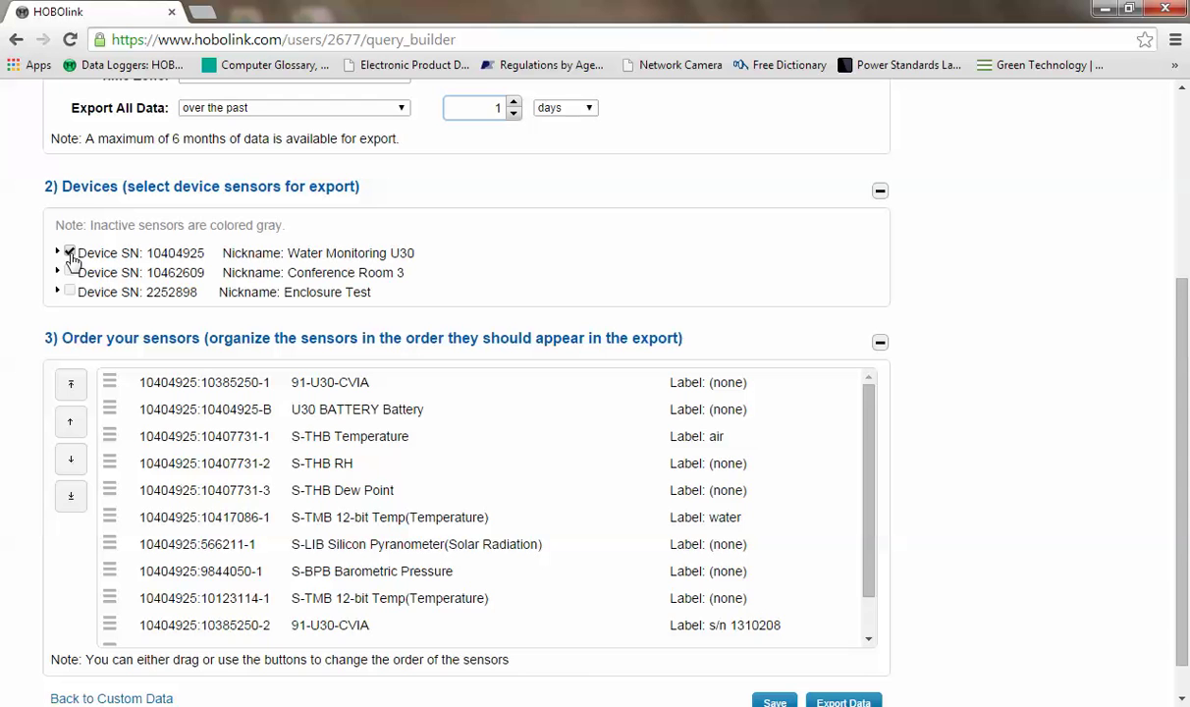
{"action": "left_click", "coordinate": [69, 252]}
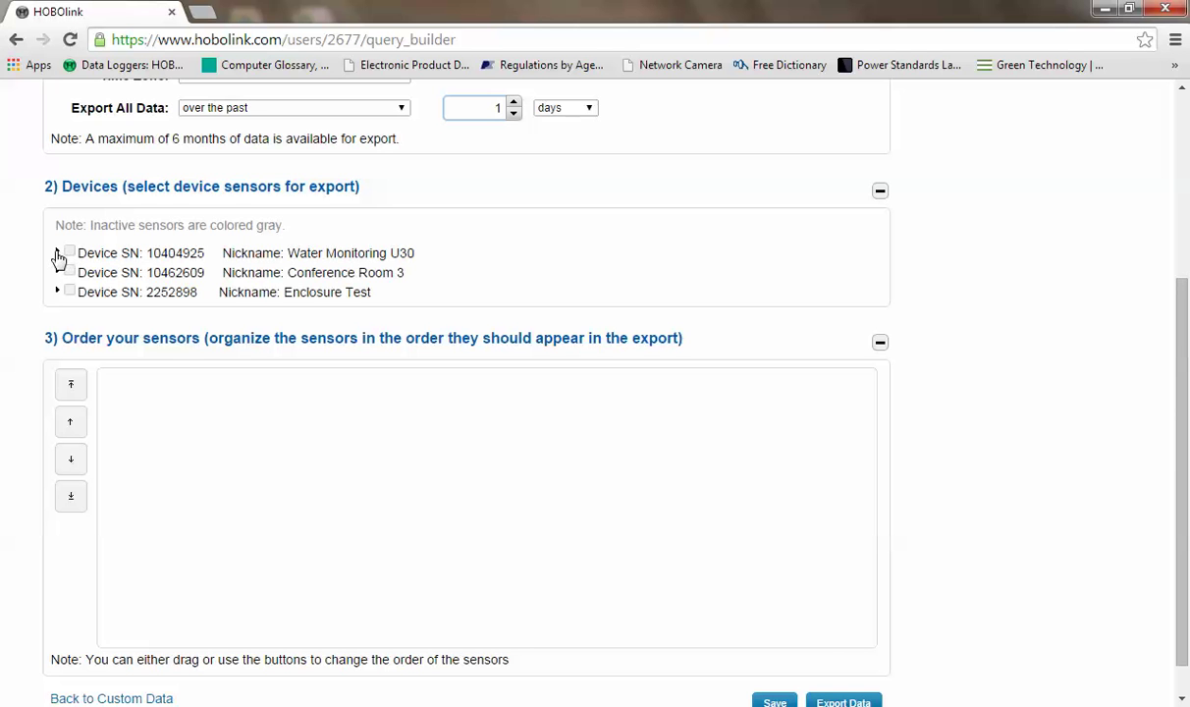
{"action": "left_click", "coordinate": [58, 255]}
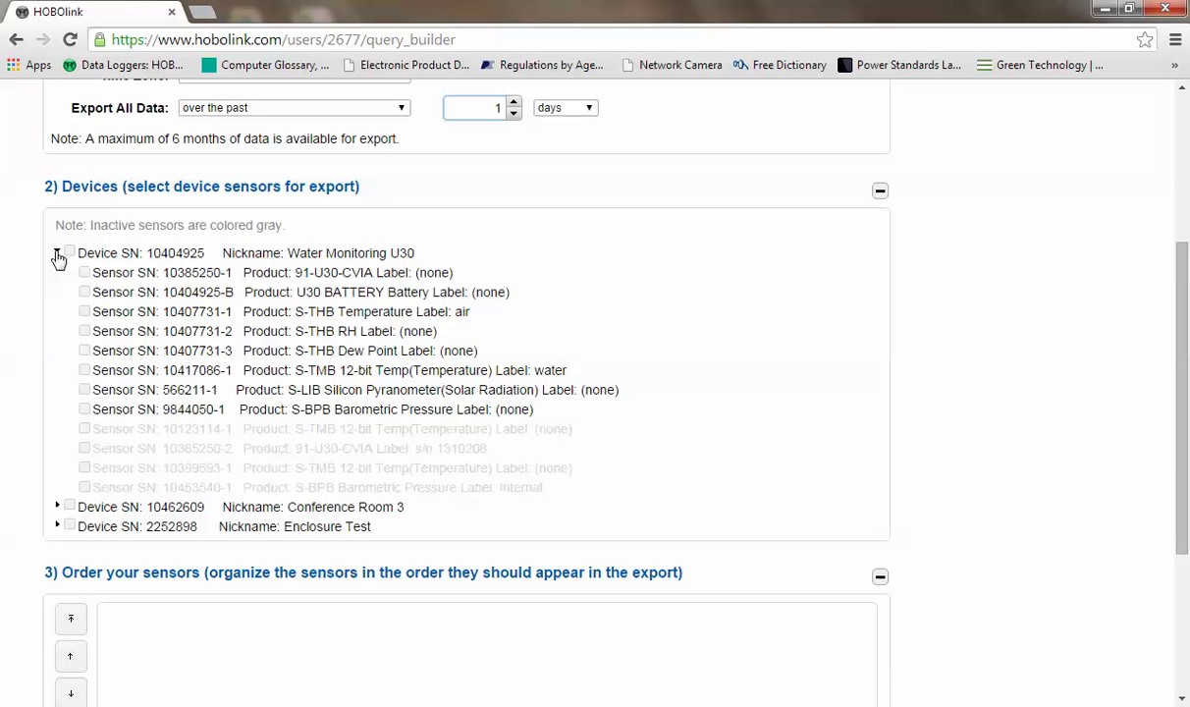
{"action": "left_click", "coordinate": [57, 509]}
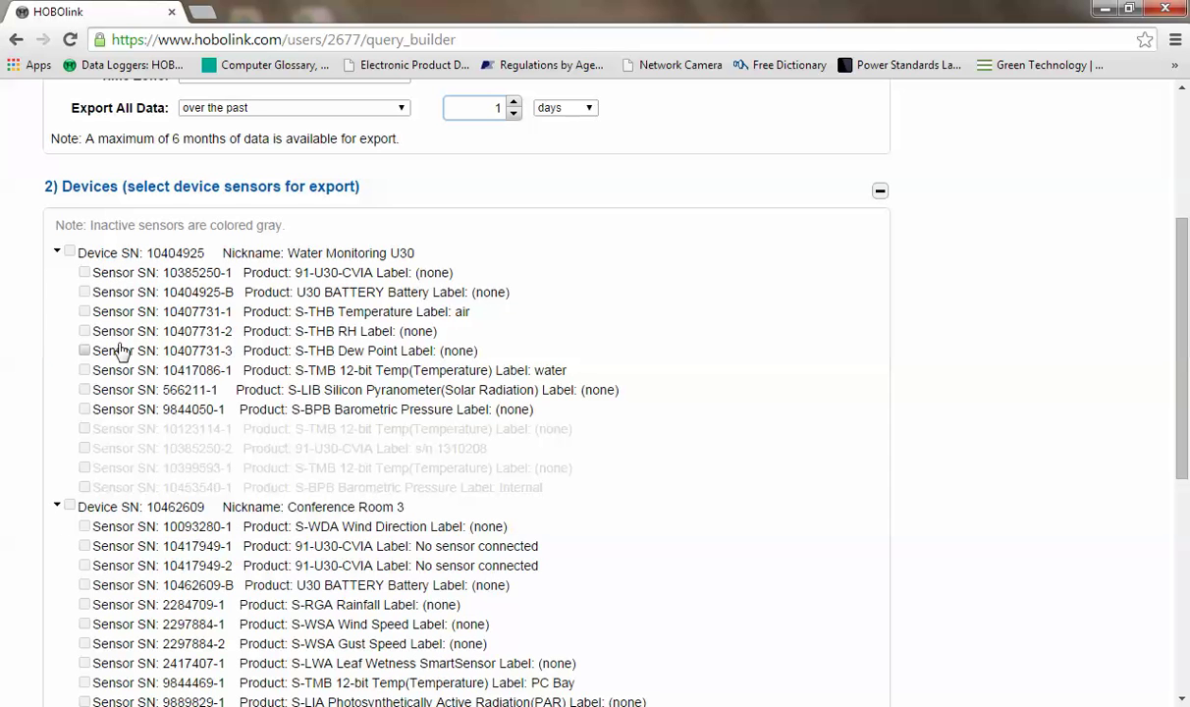
{"action": "left_click", "coordinate": [85, 311]}
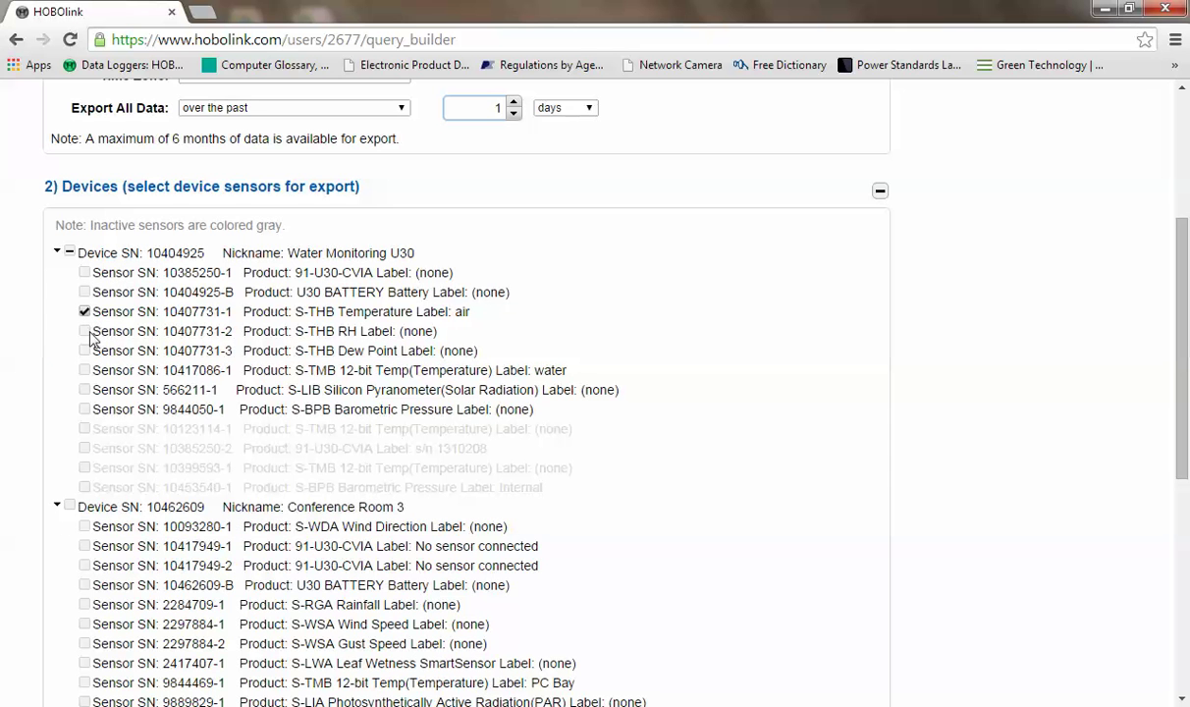
{"action": "left_click", "coordinate": [86, 604]}
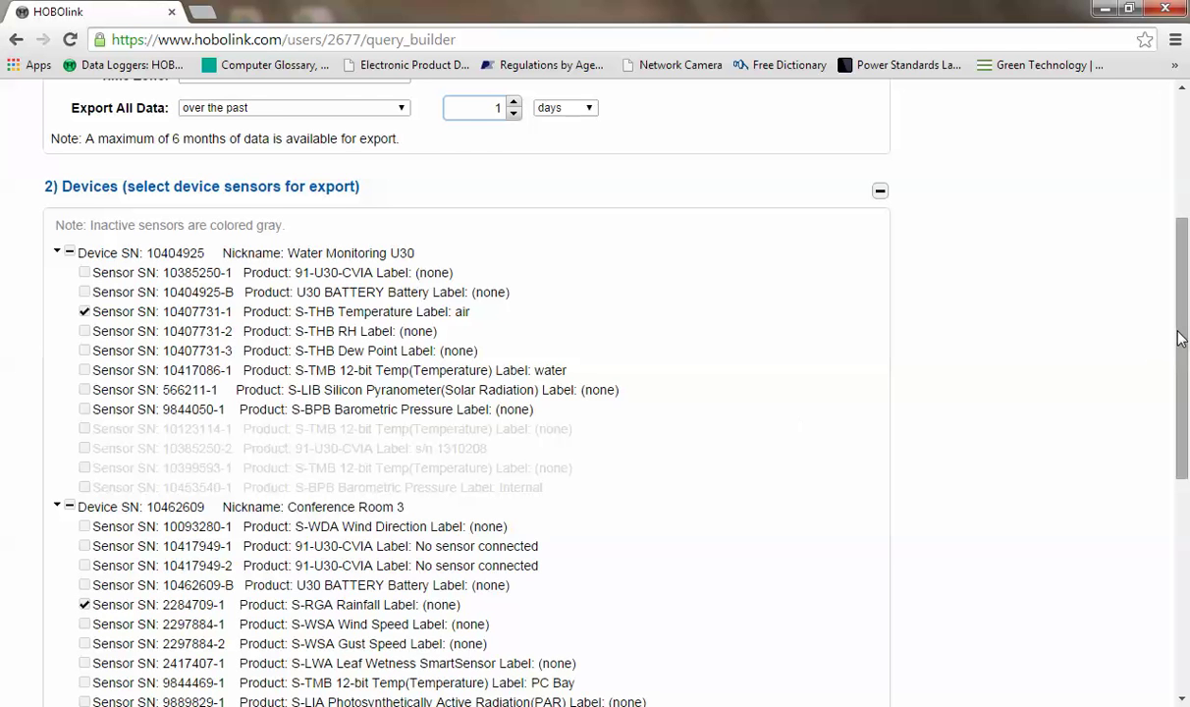
{"action": "left_click_drag", "start_coordinate": [1178, 339], "coordinate": [1164, 589]}
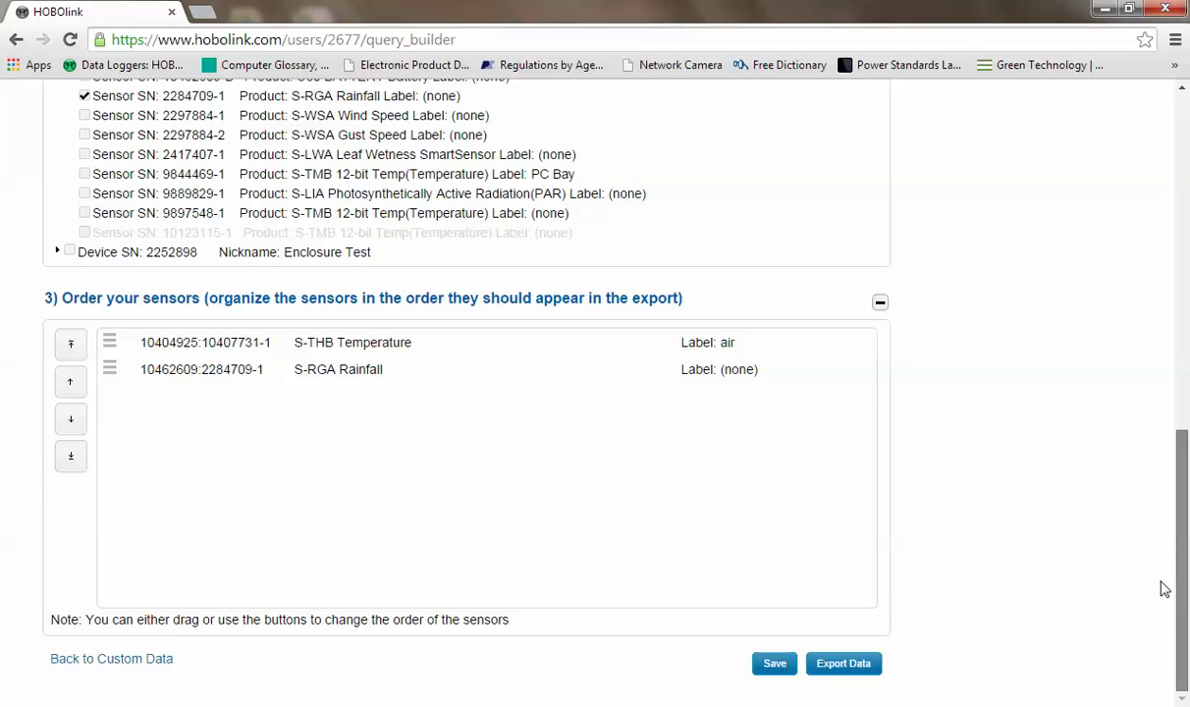
Save the Sample Data Set export settings.
{"action": "left_click", "coordinate": [771, 666]}
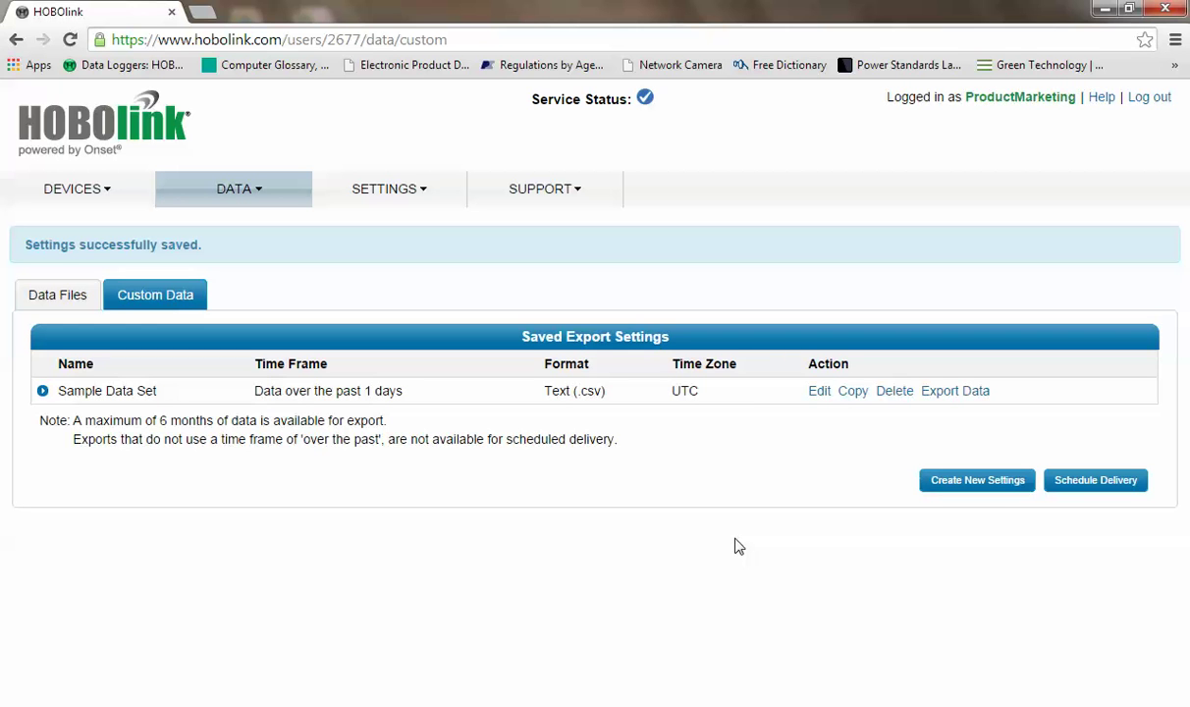
Create a new delivery schedule set to every 1 Days, delivering only new data.
{"action": "left_click", "coordinate": [1099, 481]}
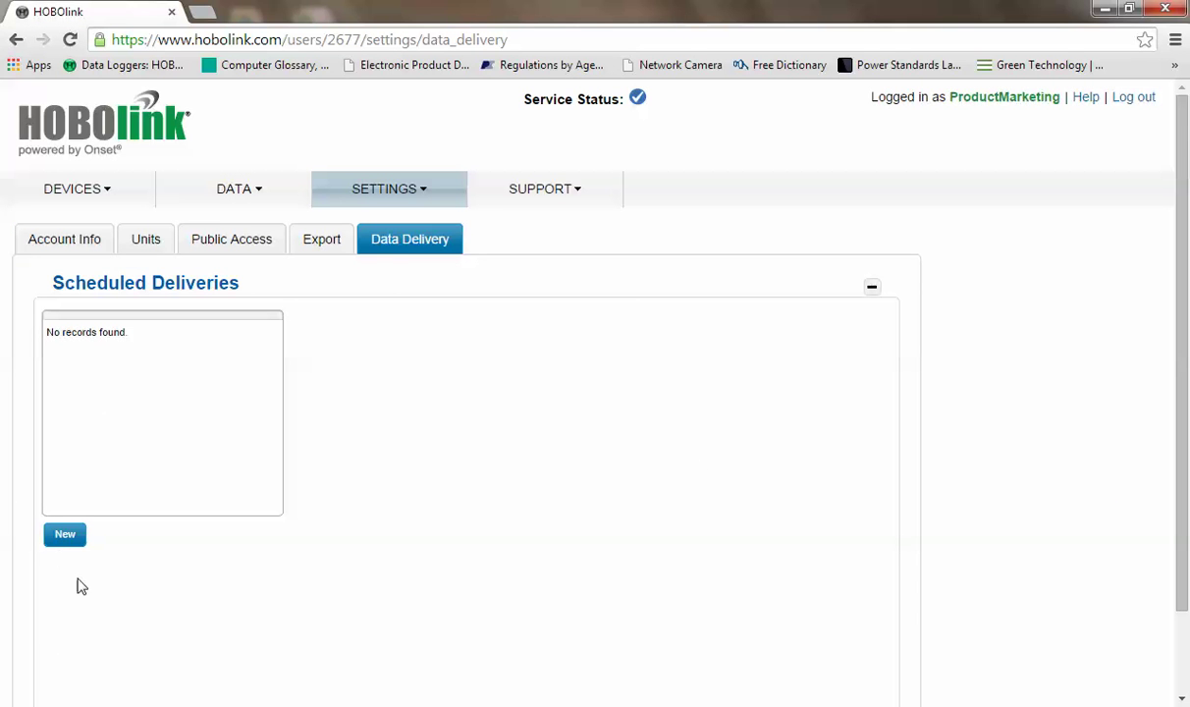
{"action": "left_click", "coordinate": [65, 536]}
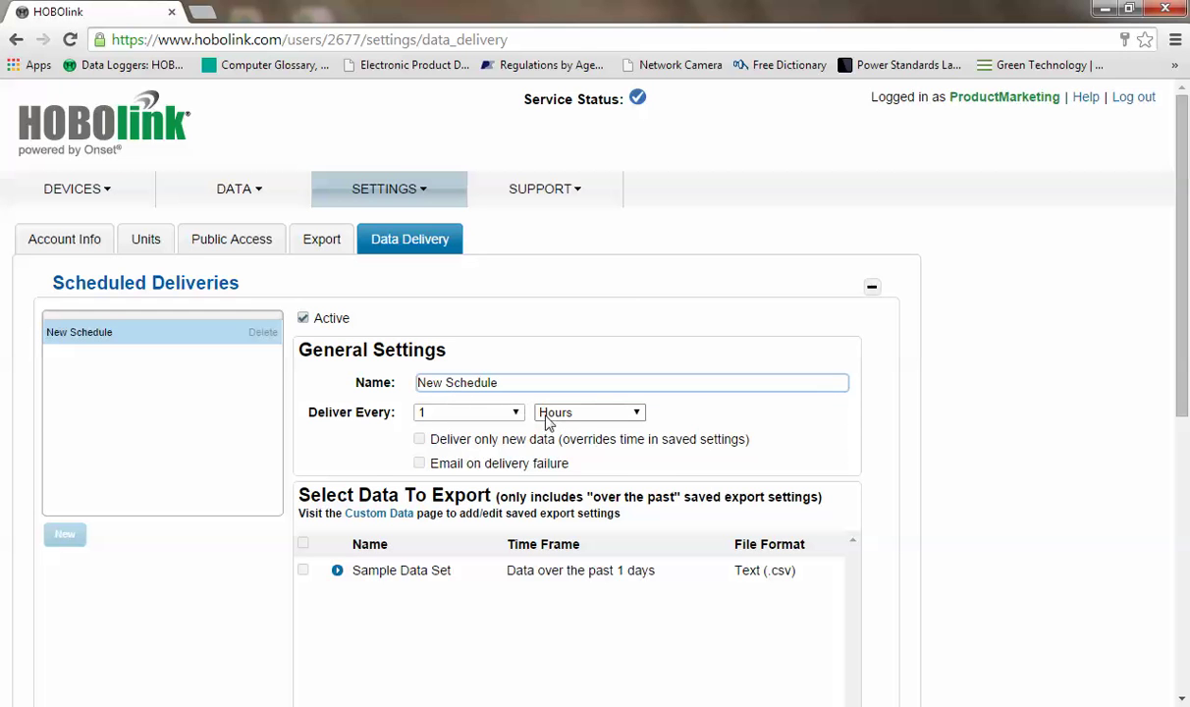
{"action": "left_click", "coordinate": [636, 417]}
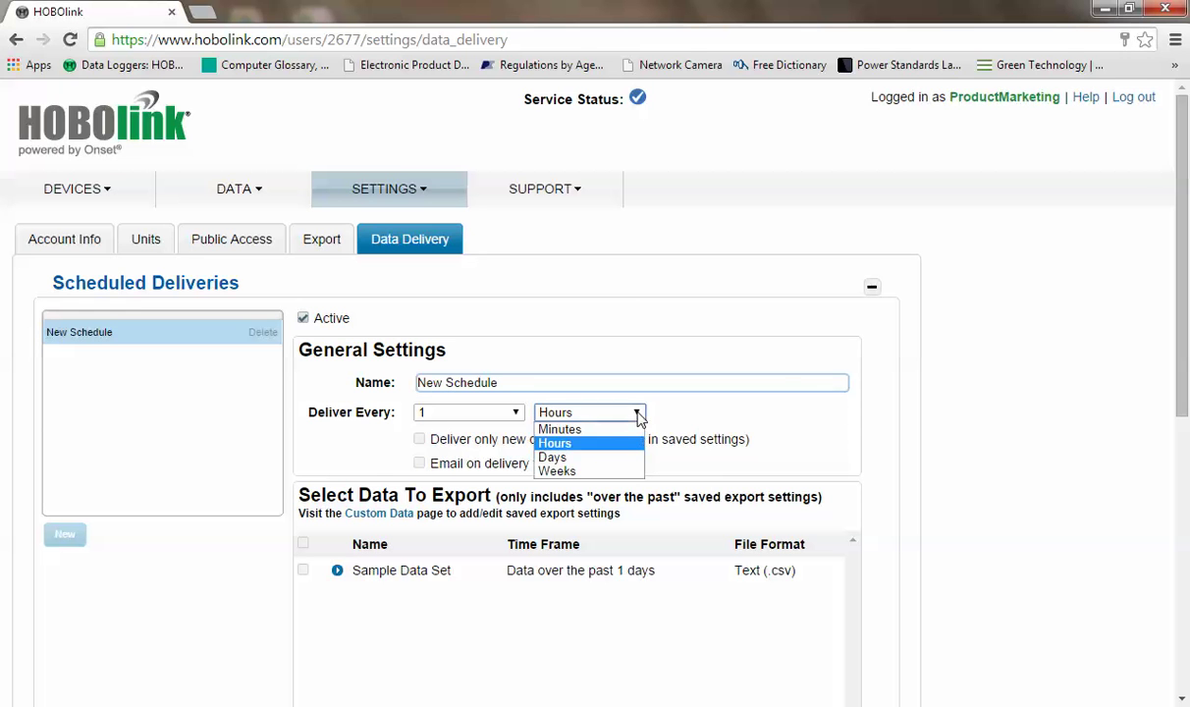
{"action": "left_click", "coordinate": [588, 456]}
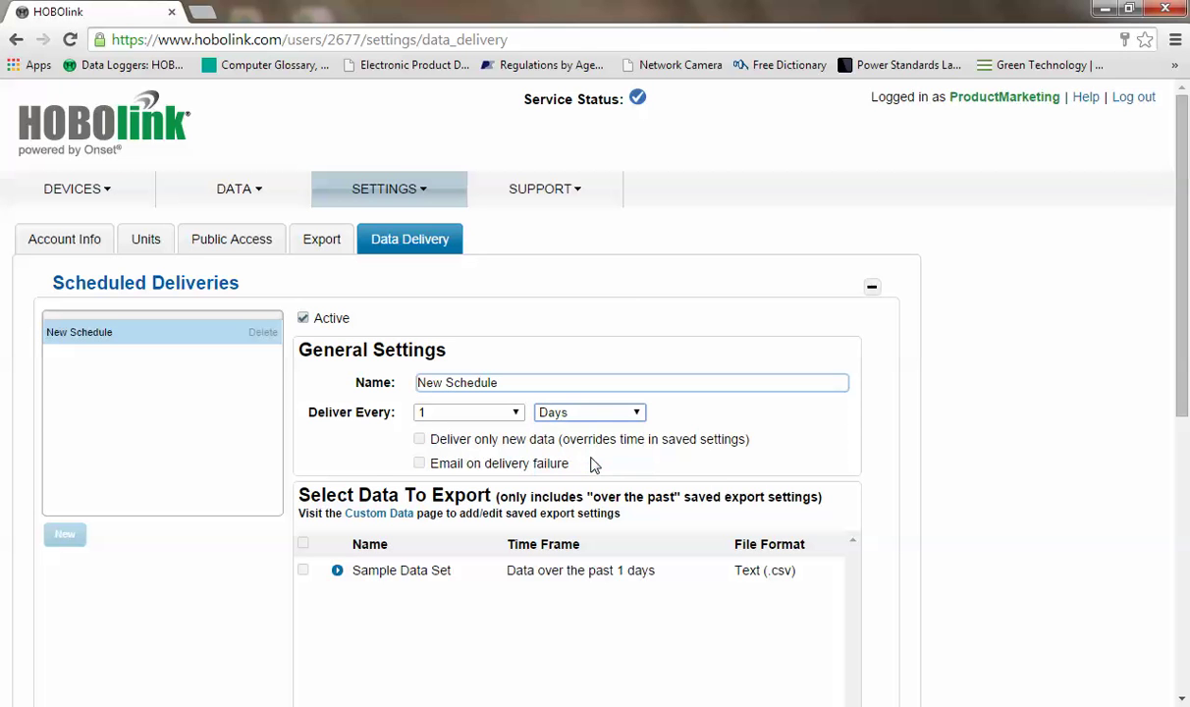
{"action": "left_click", "coordinate": [419, 439]}
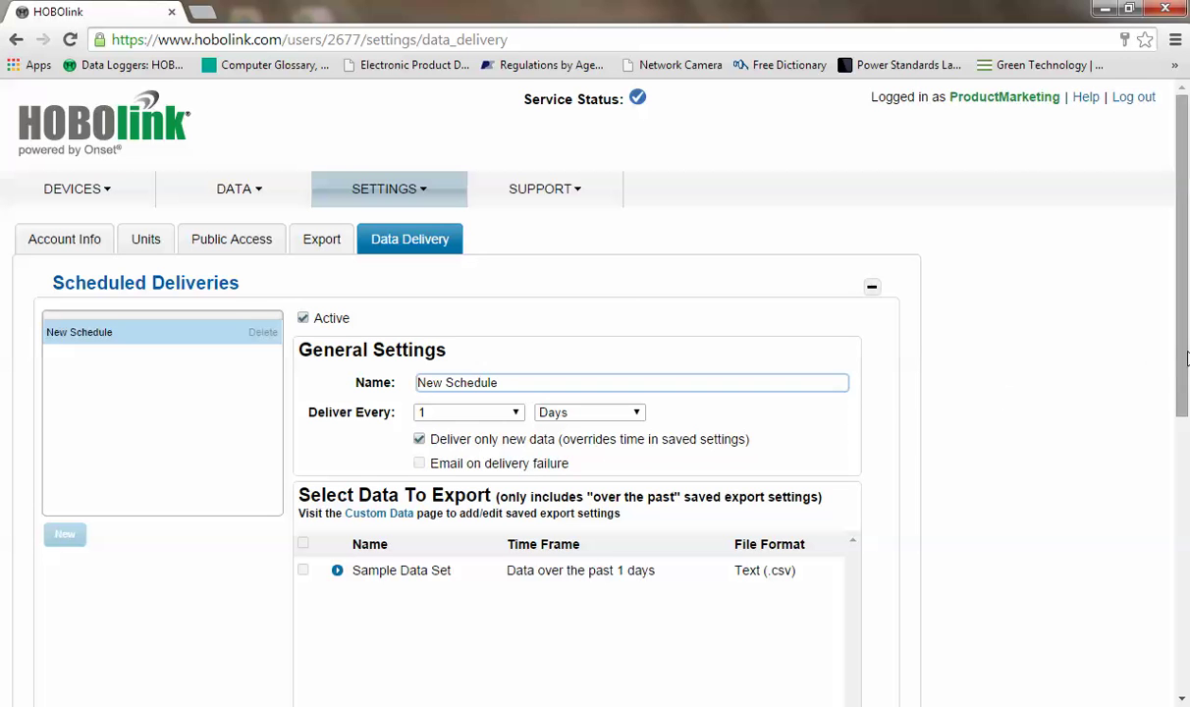
Tick Sample Data Set under Select Data To Export and enable Email as the destination.
{"action": "left_click_drag", "start_coordinate": [1183, 362], "coordinate": [1183, 484]}
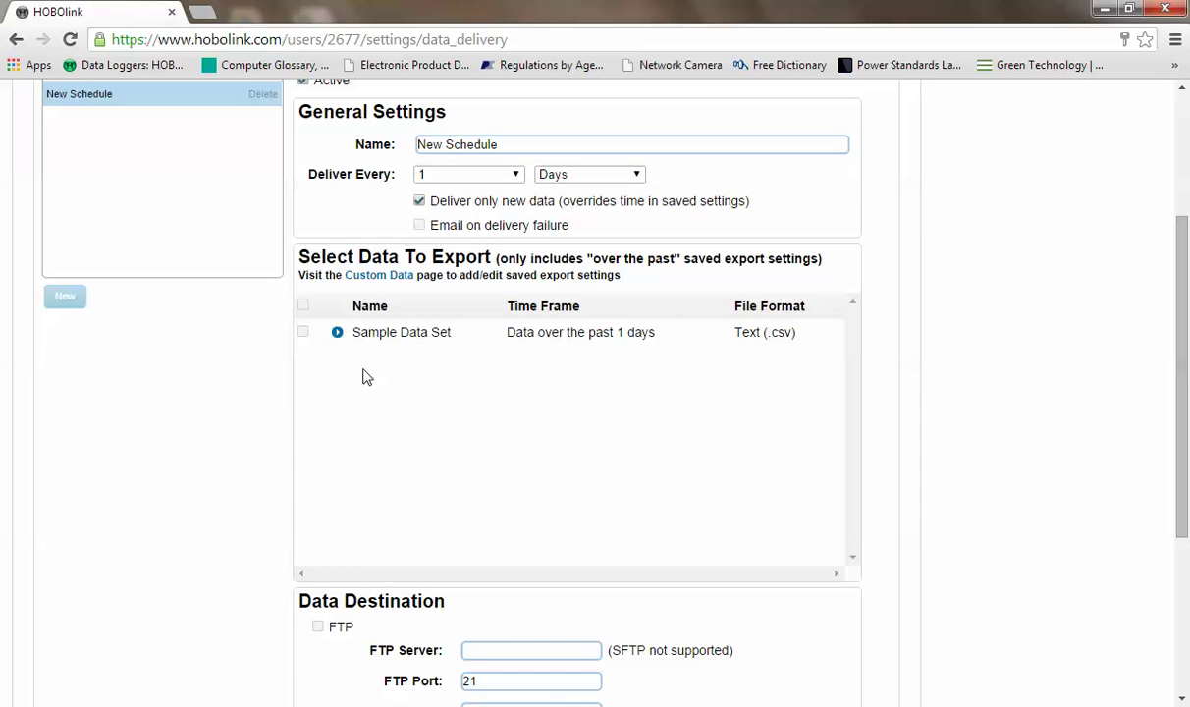
{"action": "left_click", "coordinate": [304, 333]}
{"action": "left_click_drag", "start_coordinate": [1181, 346], "coordinate": [1175, 555]}
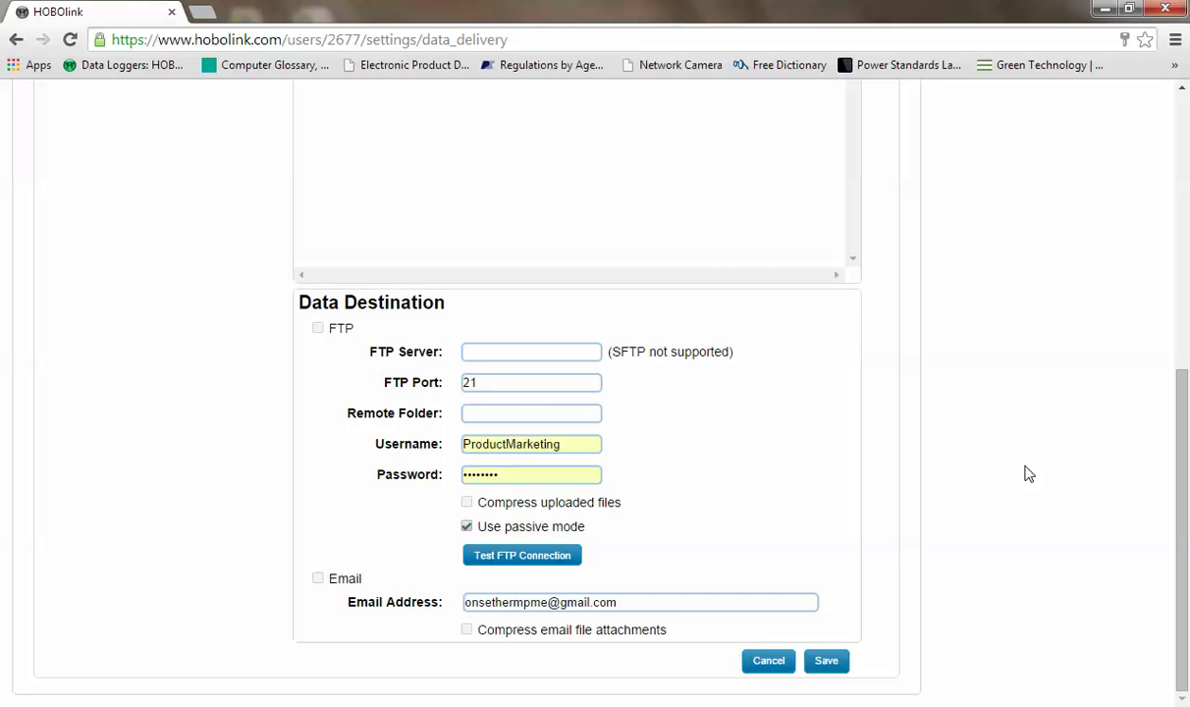
{"action": "left_click", "coordinate": [318, 579]}
Save the schedule and confirm the 'Schedule successfully saved.' message.
{"action": "left_click", "coordinate": [828, 661]}
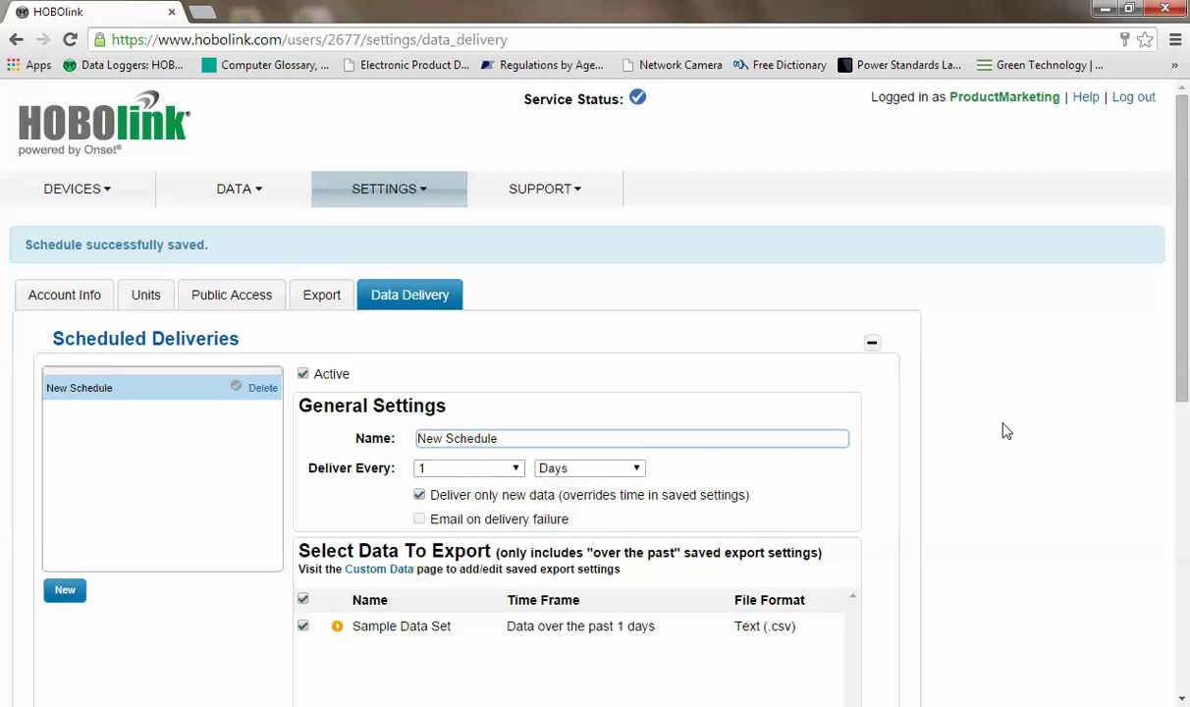
{"action": "left_click_drag", "start_coordinate": [1185, 351], "coordinate": [1185, 297]}
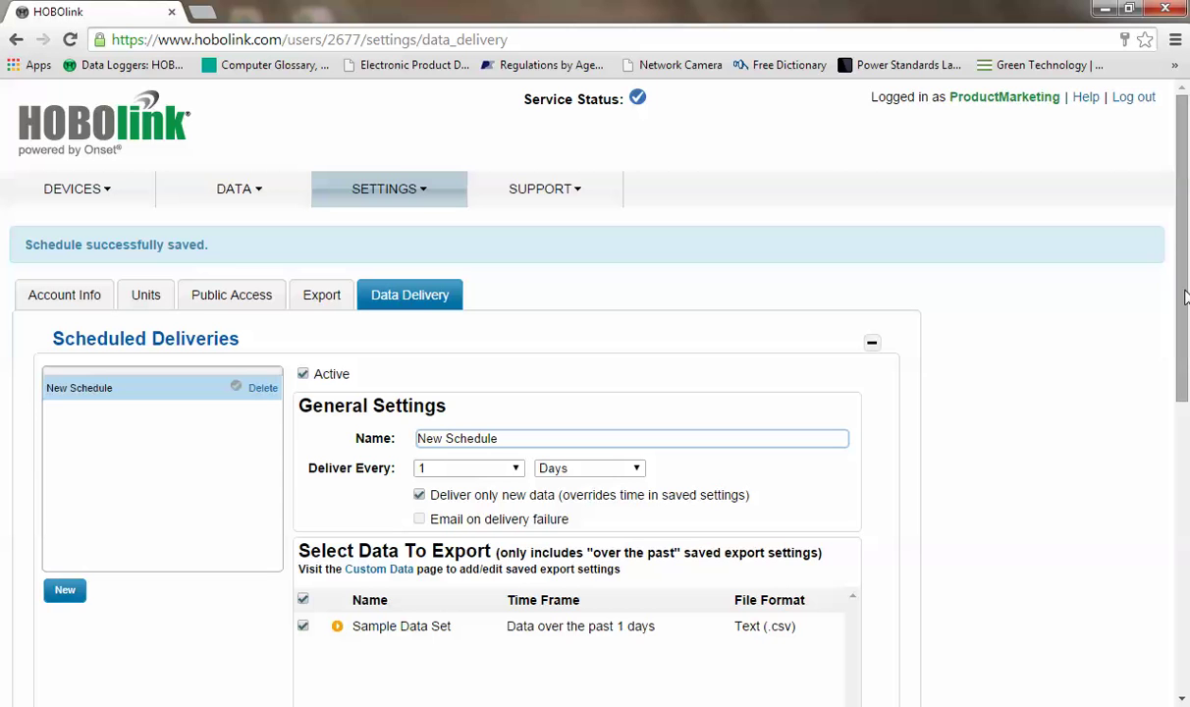